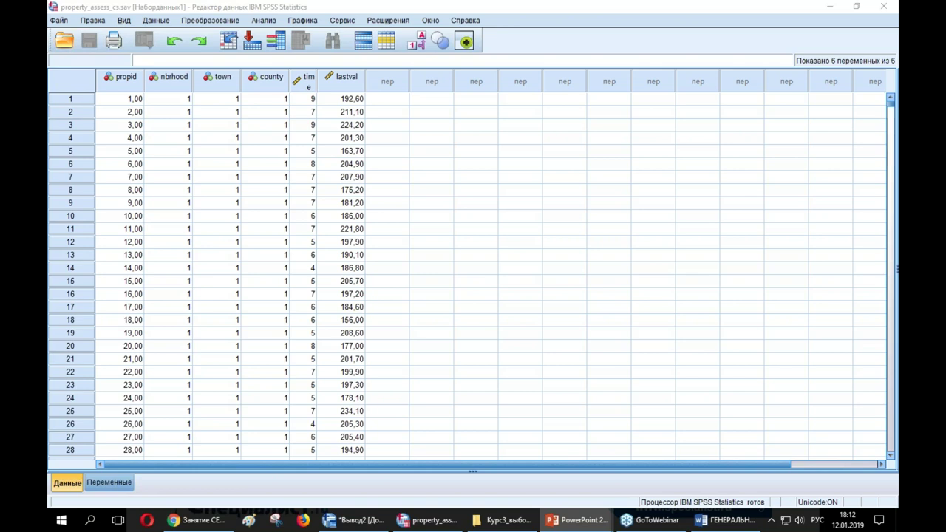
# Open the Complex Samples sampling wizard for the property_assess_cs.sav dataset
pyautogui.click(348, 6)
pyautogui.click(264, 21)
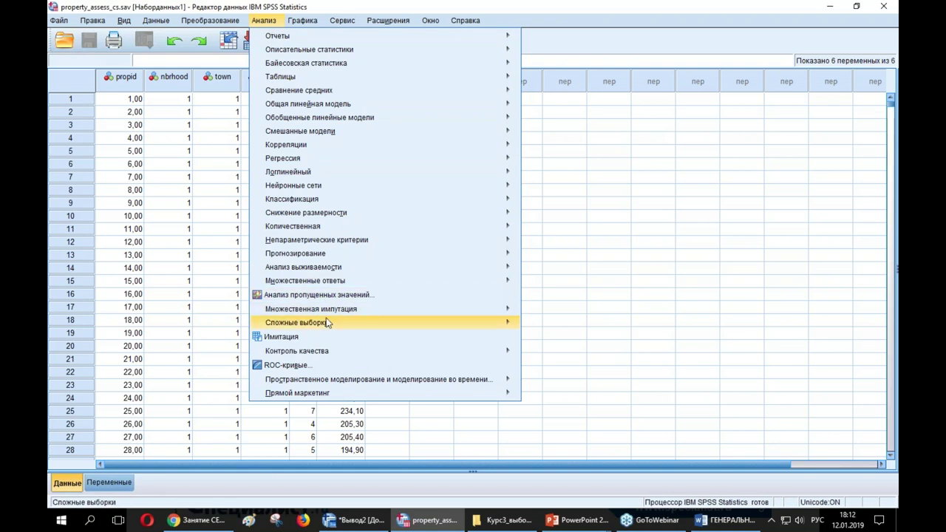
pyautogui.moveTo(363, 322)
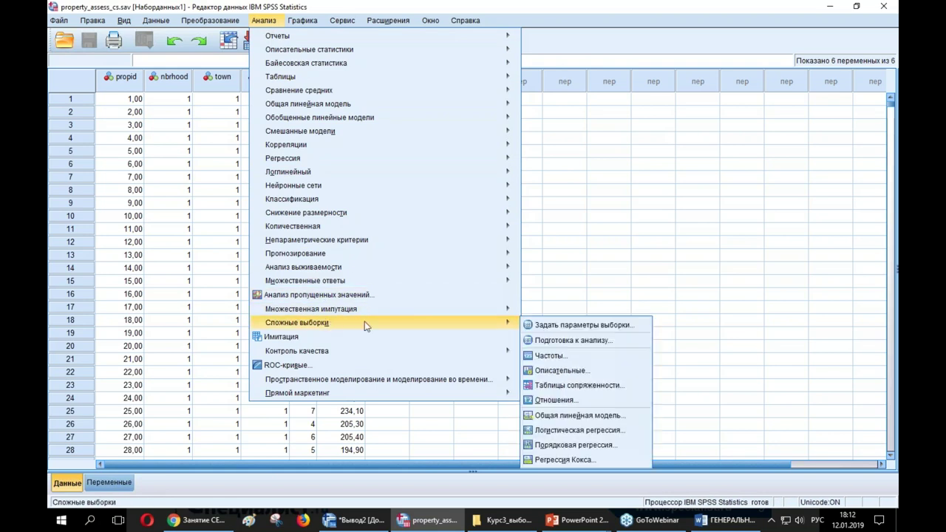
pyautogui.click(595, 332)
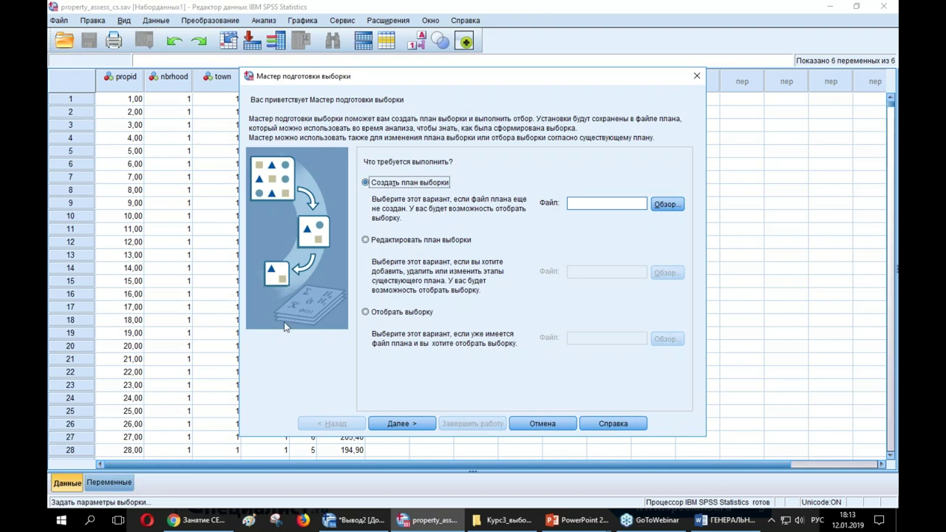
# Create a new sampling plan file property.csplan in D:\Статистика\Курс3_выборочное and proceed to the stage 1 design variables
pyautogui.hotkey('alt', 'Tab')
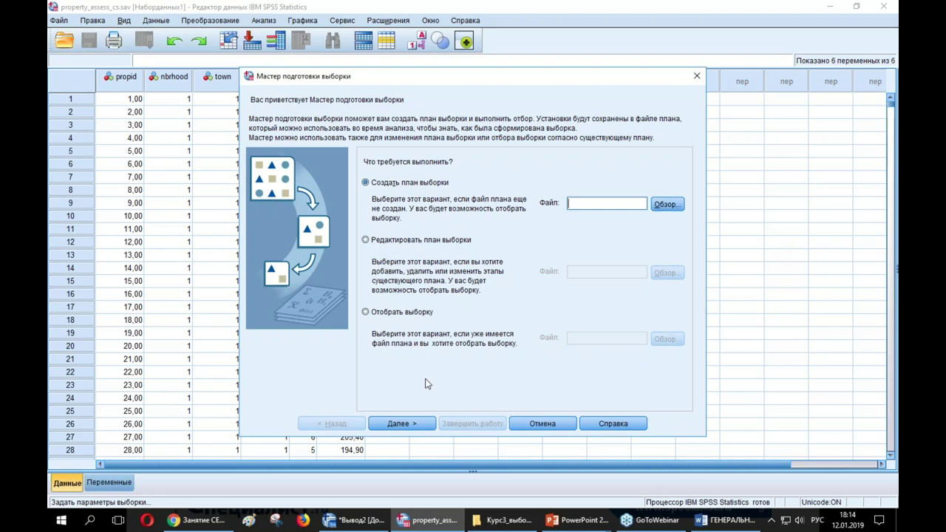
pyautogui.click(408, 427)
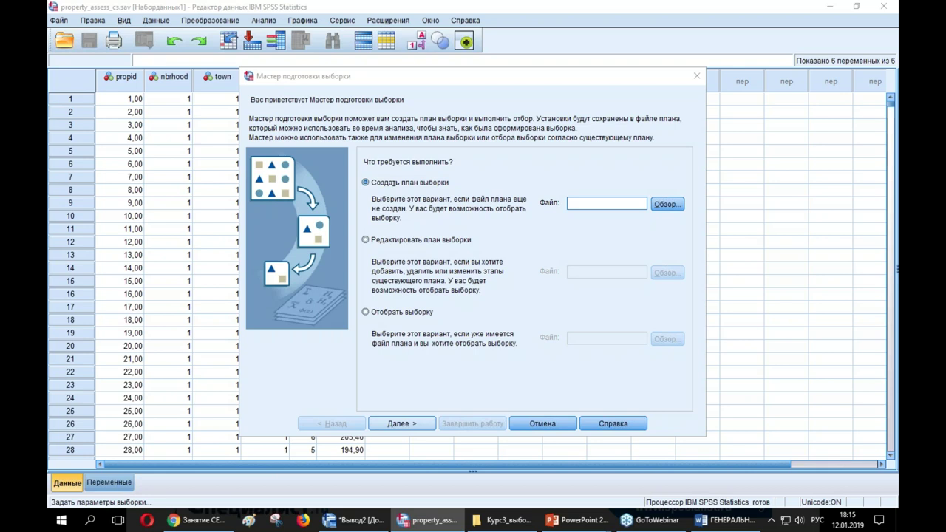
pyautogui.hotkey('alt', 'shift')
pyautogui.press('Return')
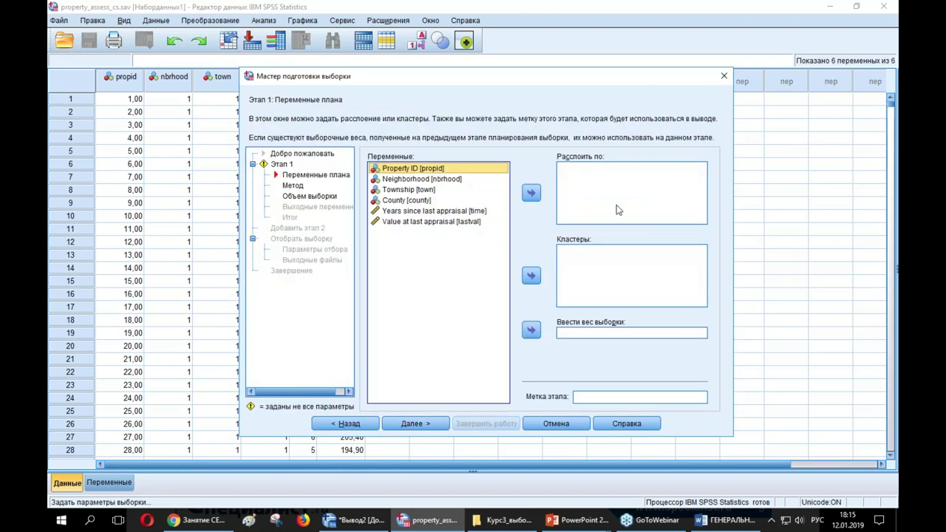
pyautogui.click(346, 423)
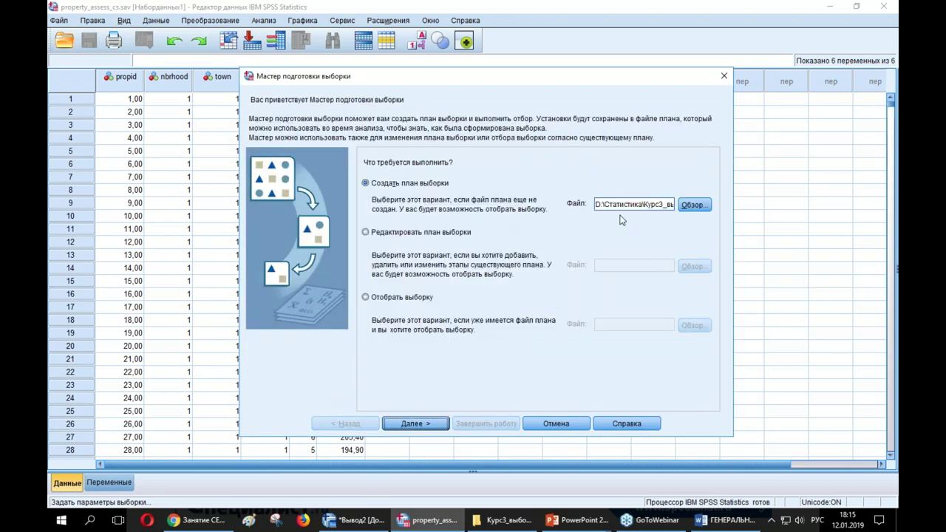
pyautogui.click(411, 424)
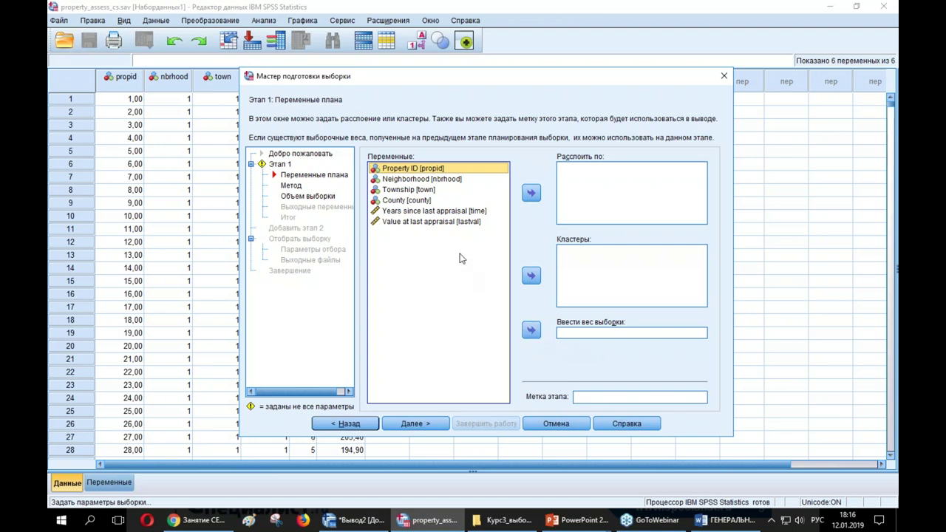
# Stratify stage 1 by County [county], use Township [town] as the cluster variable, and proceed to the sampling method
pyautogui.click(411, 201)
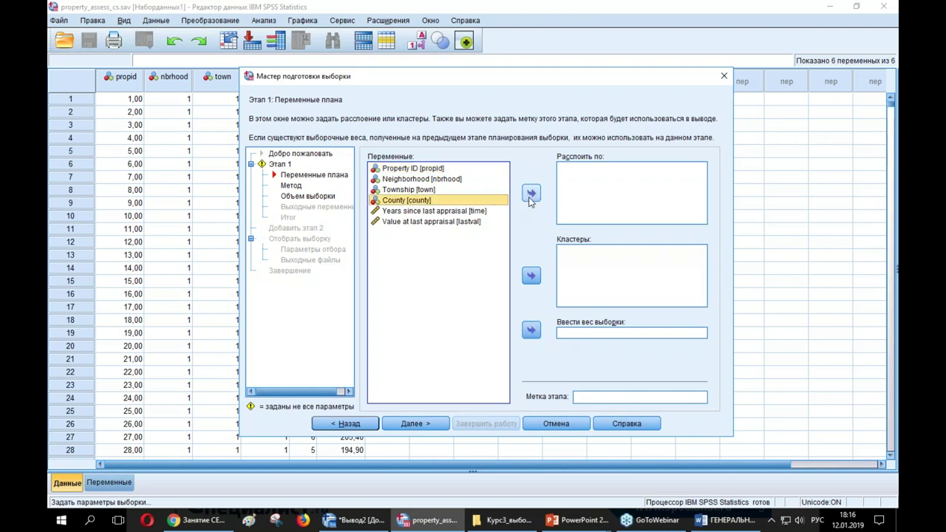
pyautogui.click(531, 193)
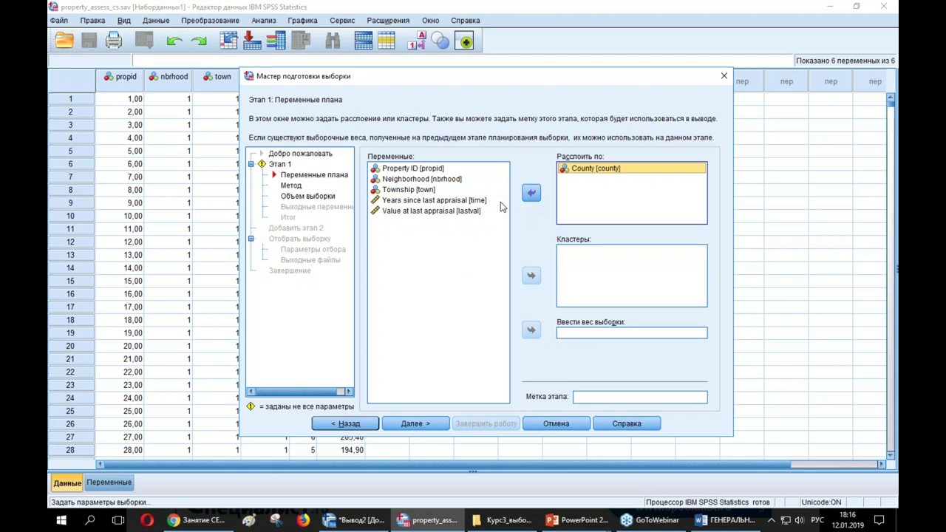
pyautogui.click(406, 195)
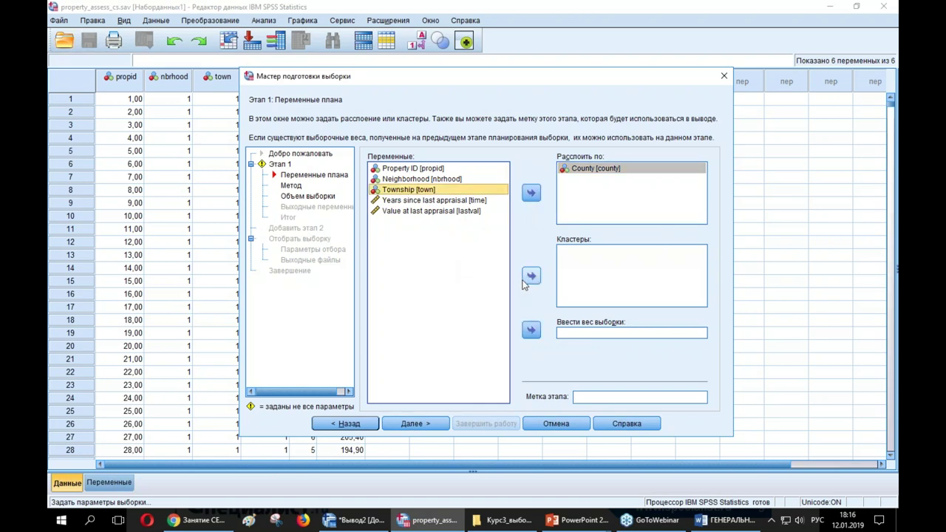
pyautogui.click(531, 277)
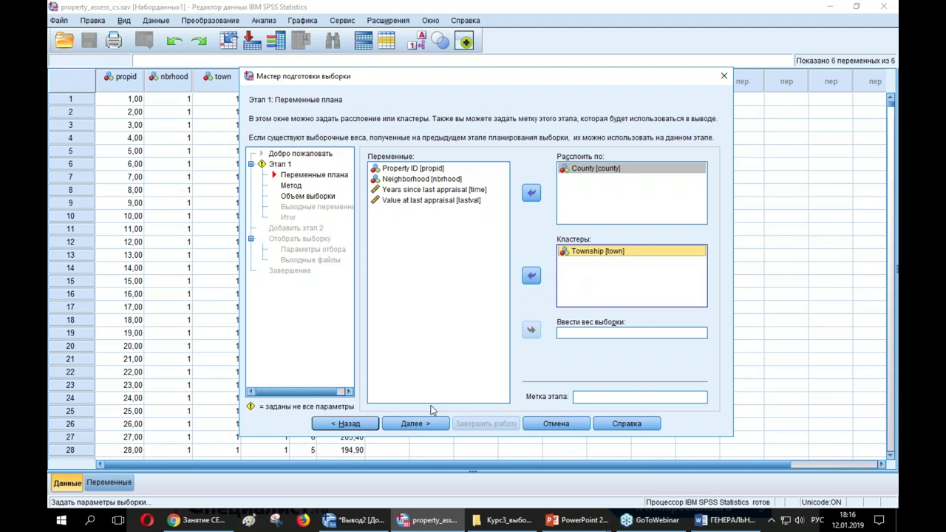
pyautogui.click(419, 426)
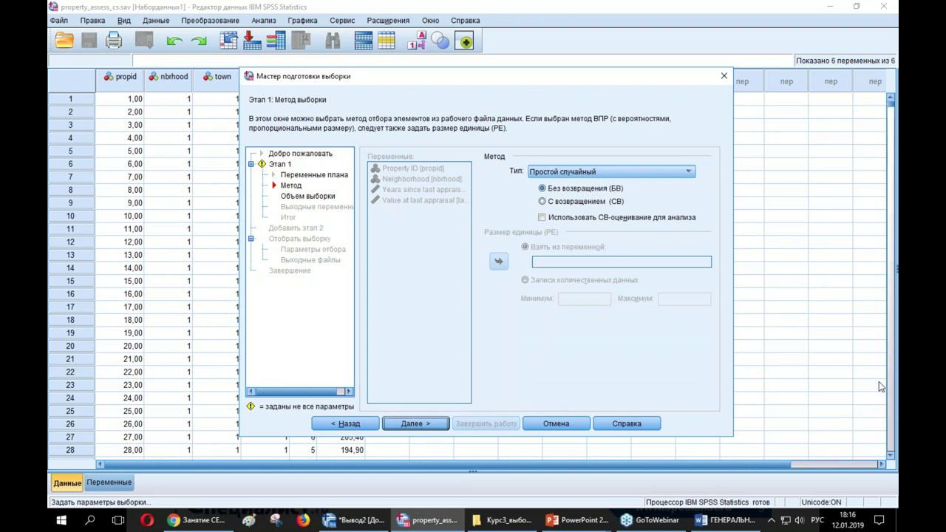
# Review the sampling method types, keep simple random sampling without replacement for stage 1, and proceed to the sample size
pyautogui.hotkey('alt', 'Tab')
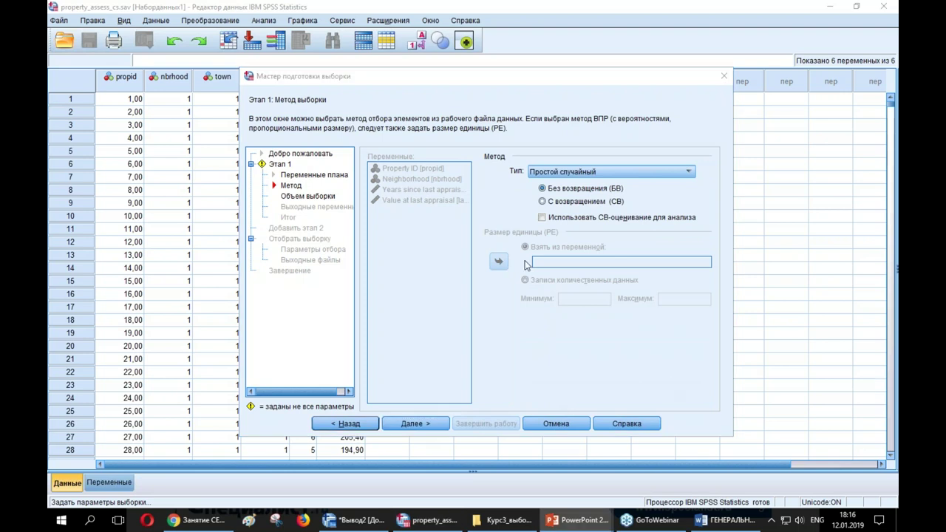
pyautogui.click(687, 172)
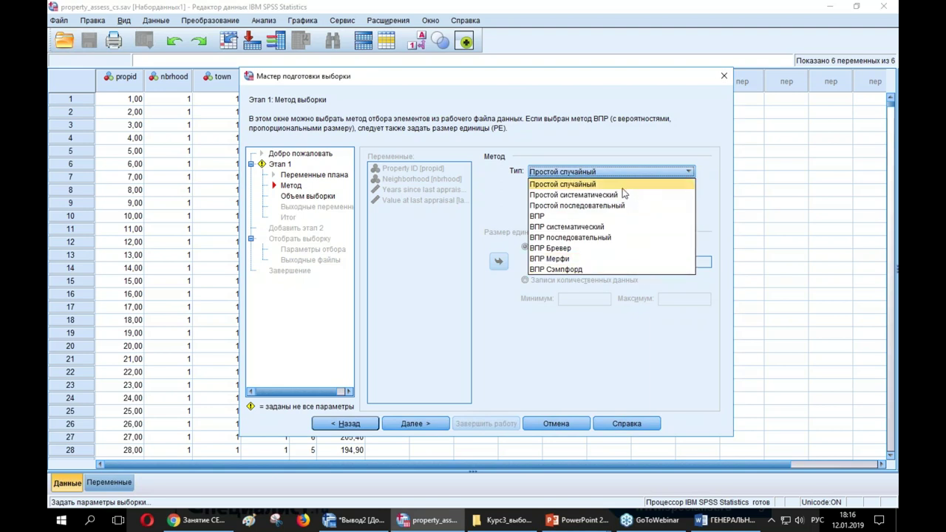
pyautogui.click(556, 339)
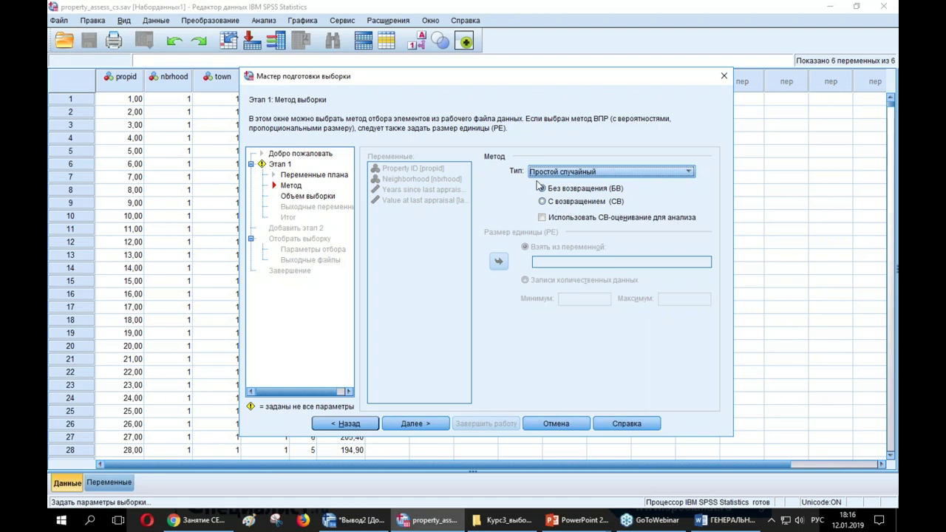
pyautogui.click(428, 424)
# Set the stage 1 sample size units to counts (Количества) with a value of 4 for each stratum
pyautogui.hotkey('alt', 'Tab')
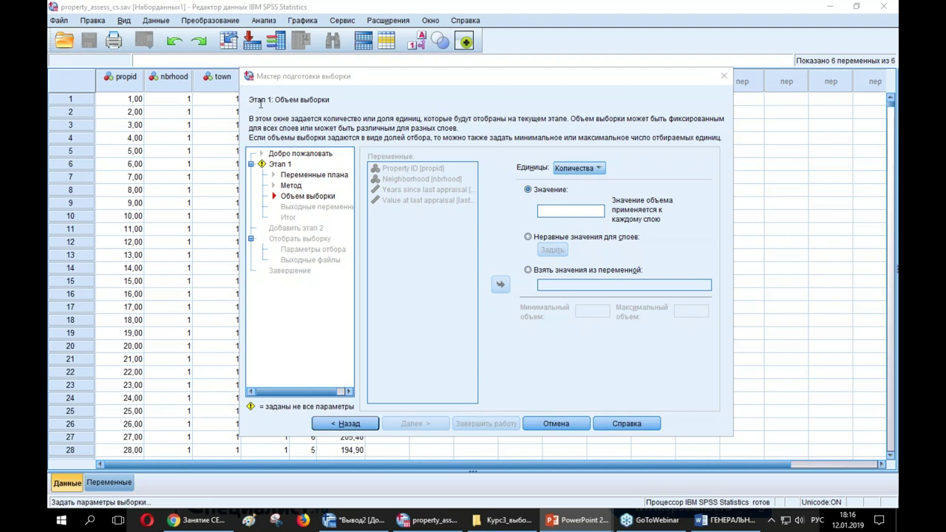
pyautogui.click(581, 169)
pyautogui.click(582, 171)
pyautogui.click(581, 169)
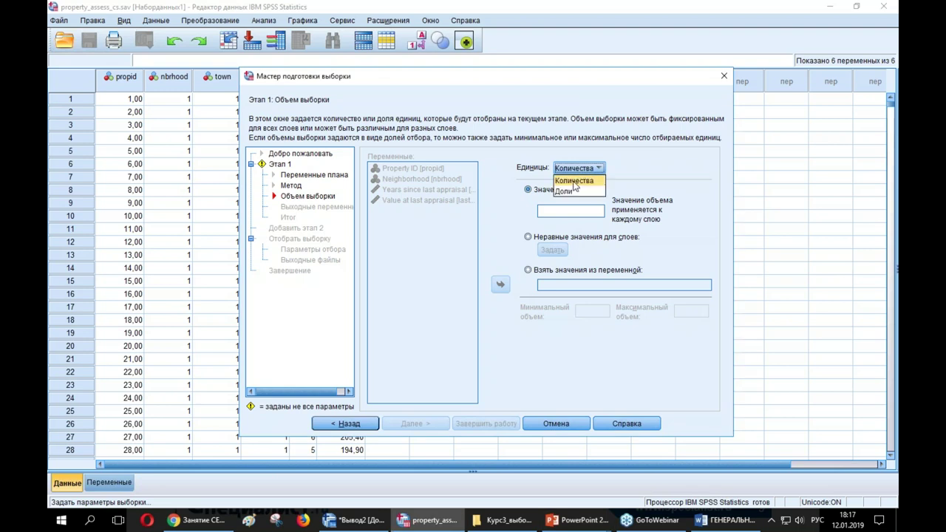
pyautogui.click(575, 184)
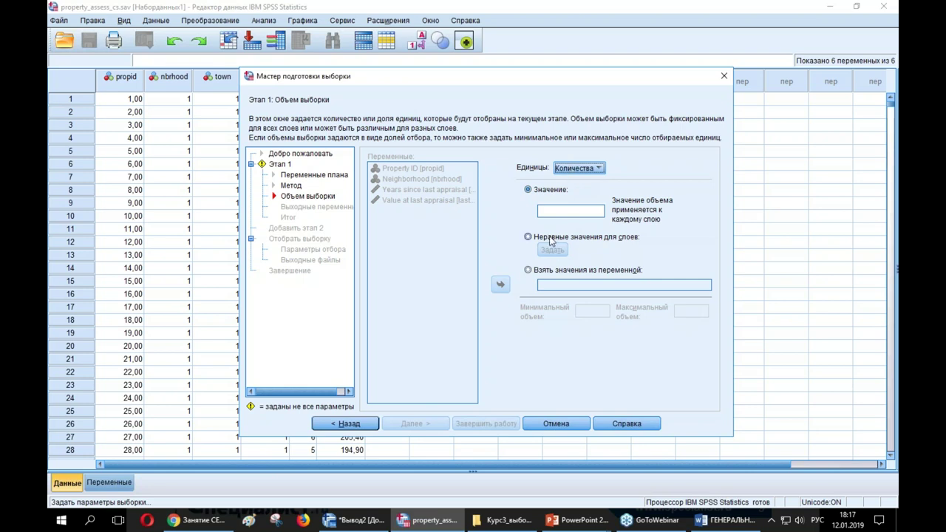
pyautogui.click(560, 212)
pyautogui.write('4')
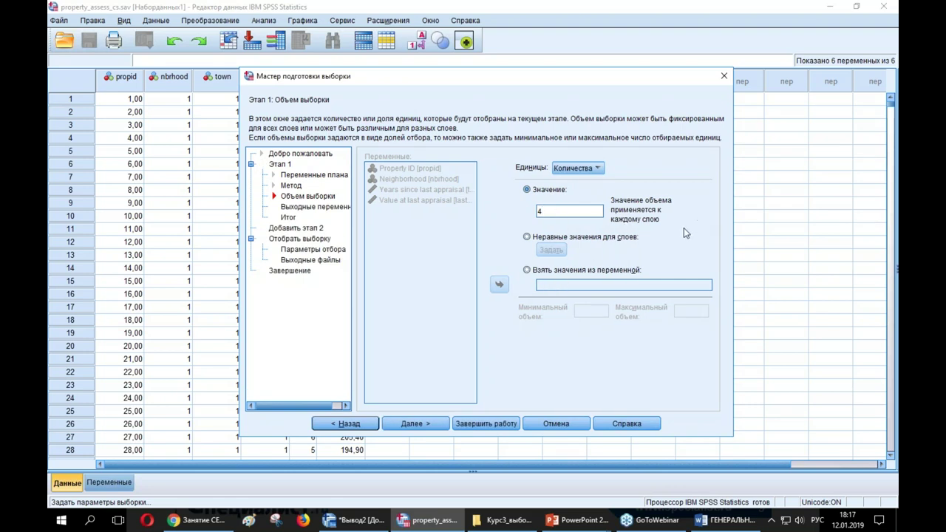
pyautogui.click(545, 237)
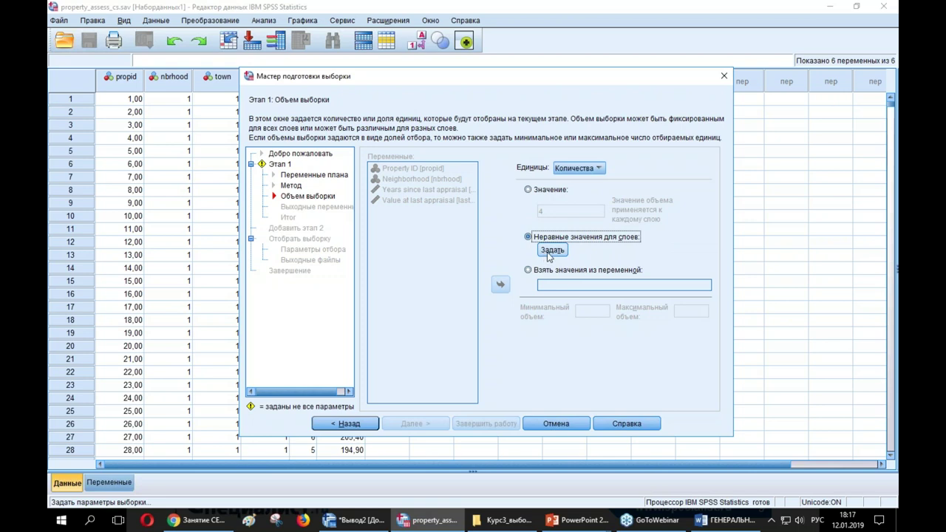
pyautogui.click(553, 251)
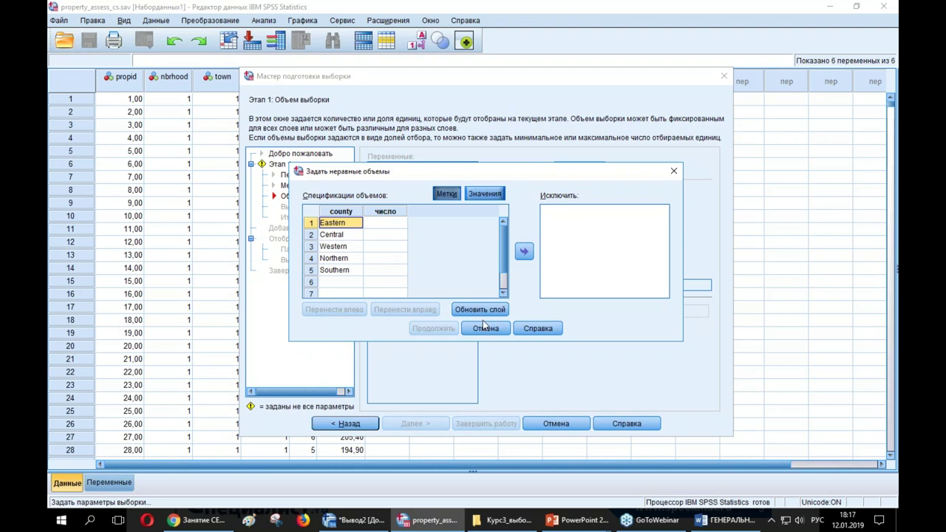
pyautogui.click(507, 333)
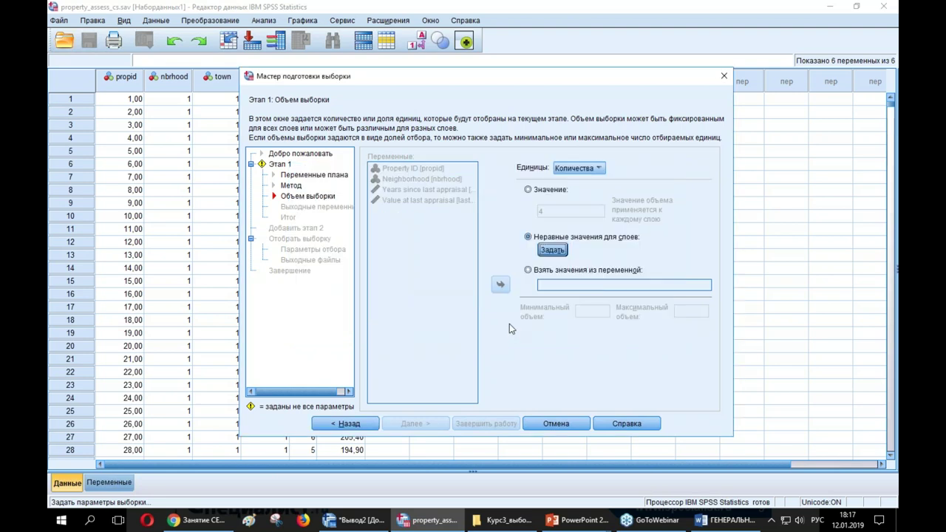
pyautogui.hotkey('alt', 'Tab')
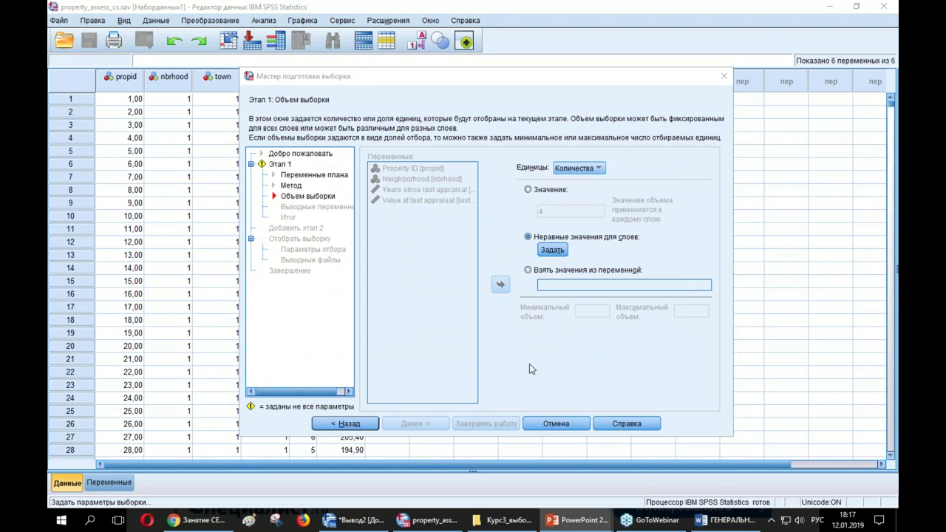
pyautogui.click(537, 190)
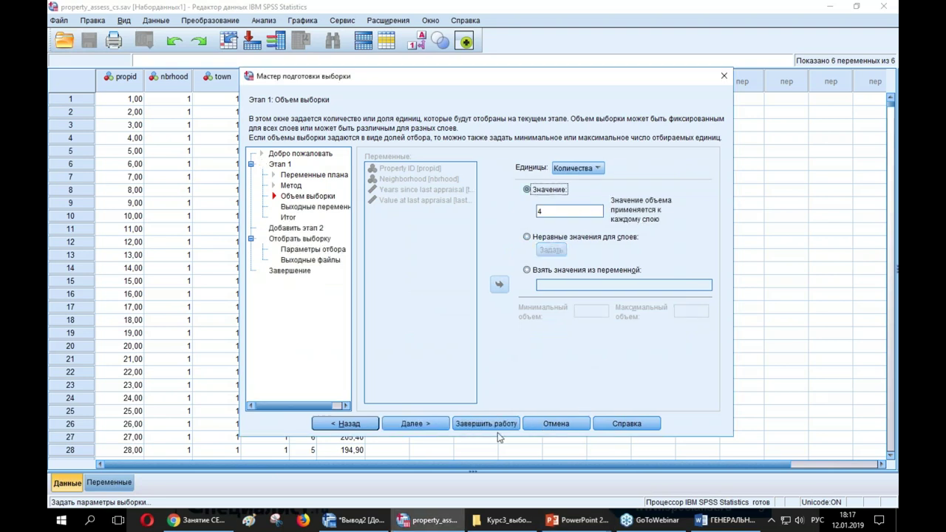
# Leave all optional output variables unselected and finish the wizard to draw the sample
pyautogui.click(425, 424)
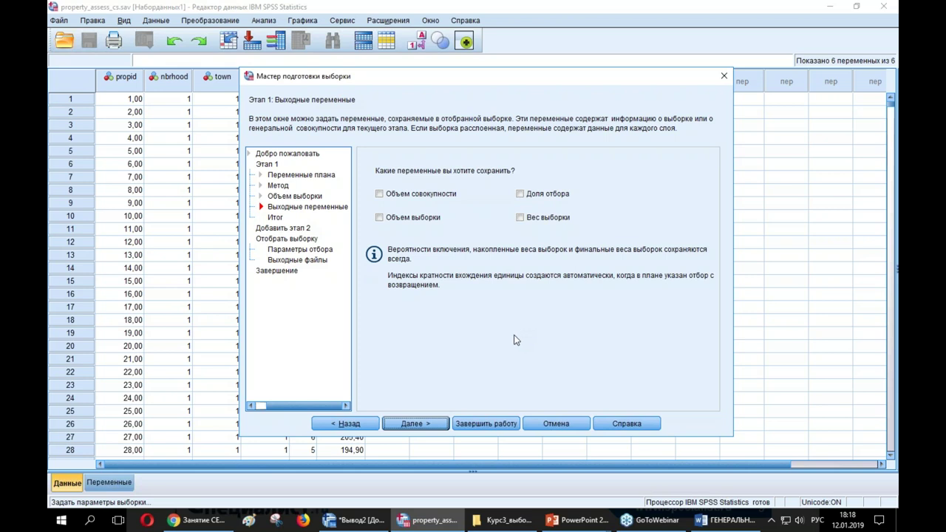
pyautogui.click(503, 422)
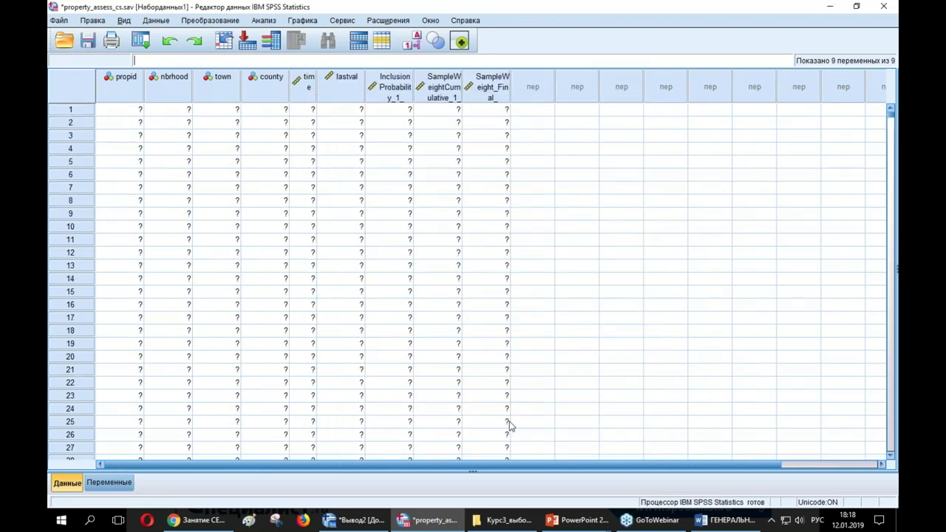
# Examine the stage 1 summary of requested and actual sampled units per county in the output, and return to the dataset
pyautogui.click(334, 524)
pyautogui.click(711, 87)
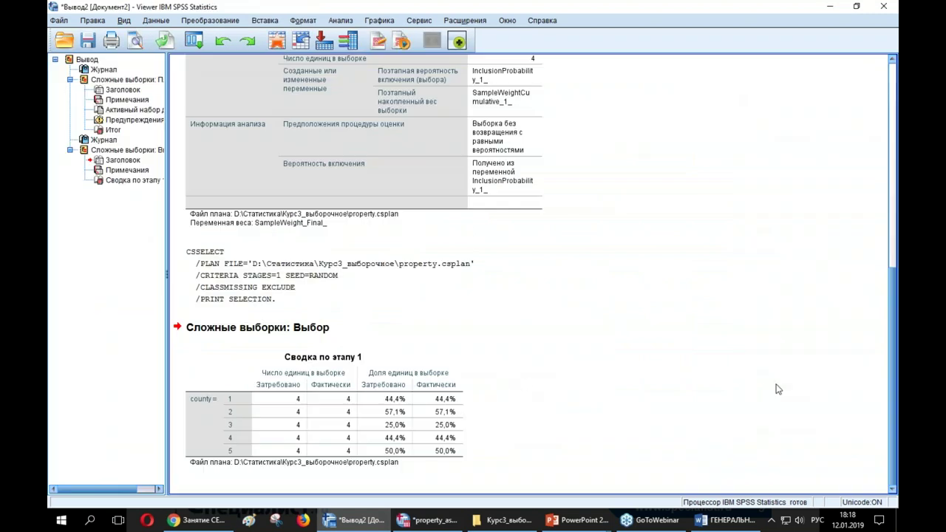
pyautogui.hotkey('alt', 'Tab')
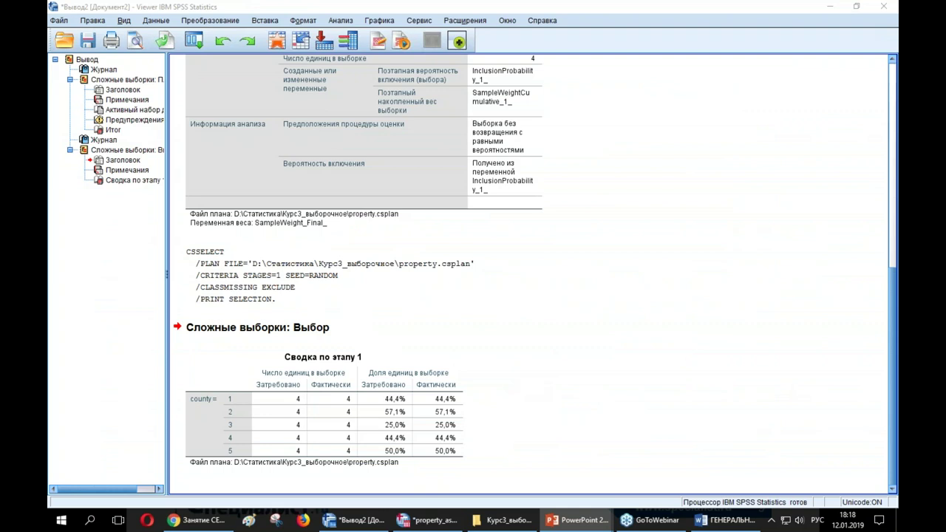
pyautogui.click(405, 438)
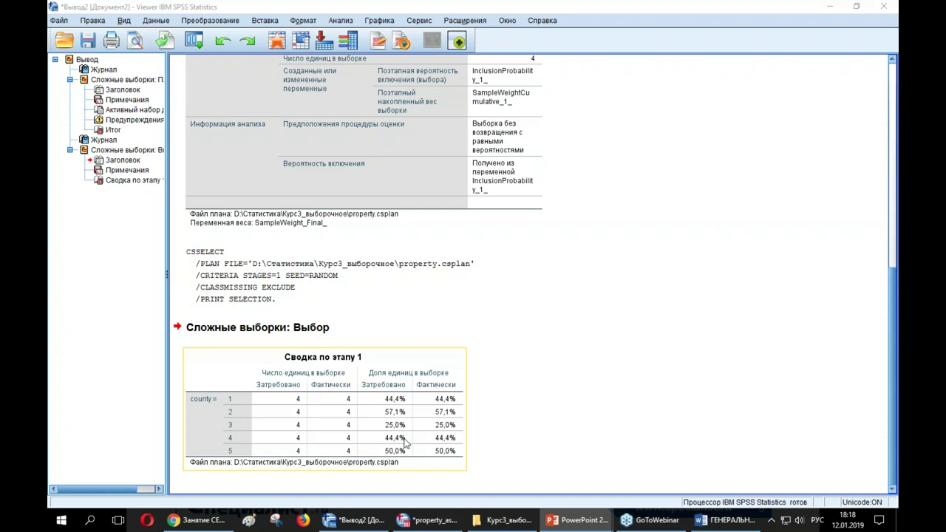
pyautogui.click(666, 409)
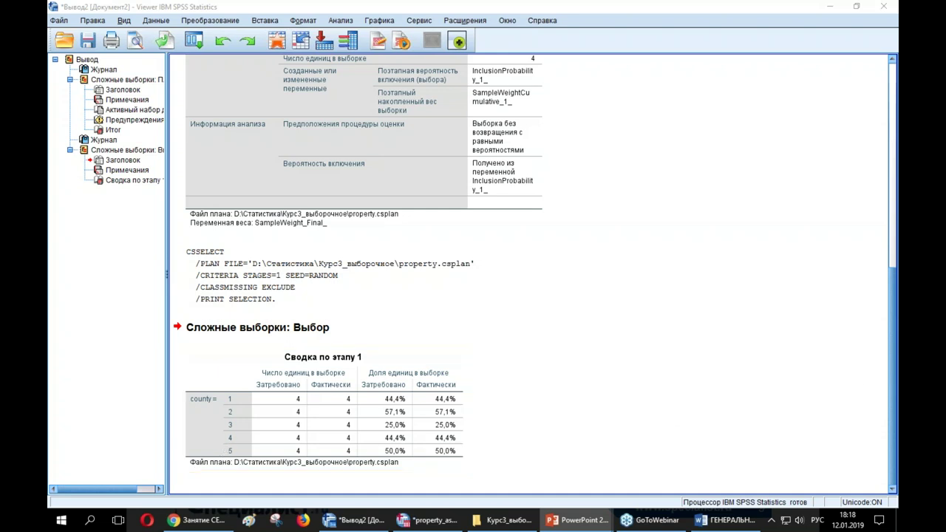
pyautogui.click(227, 439)
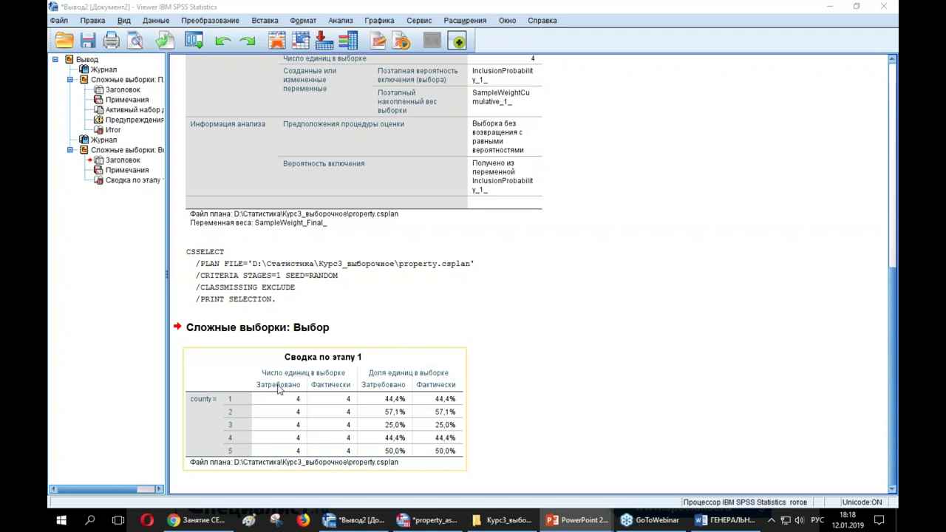
pyautogui.click(358, 480)
pyautogui.click(380, 453)
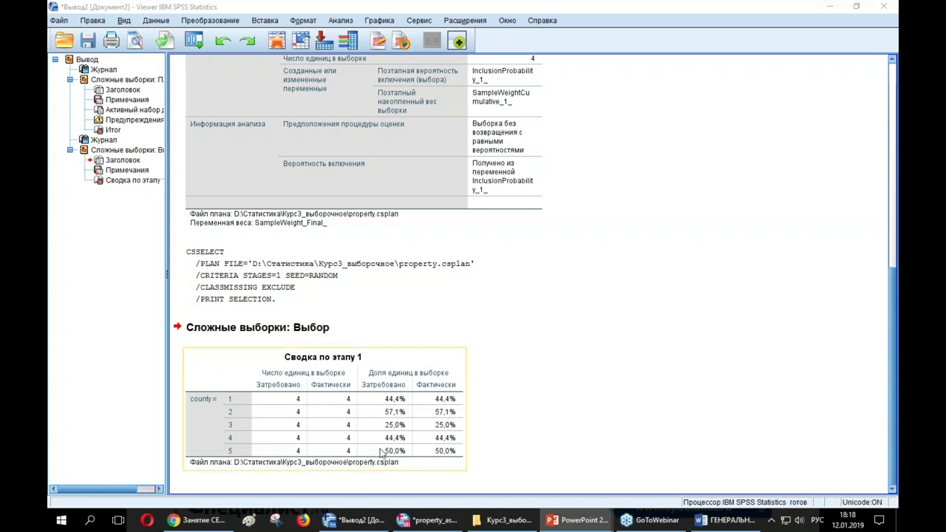
pyautogui.click(475, 412)
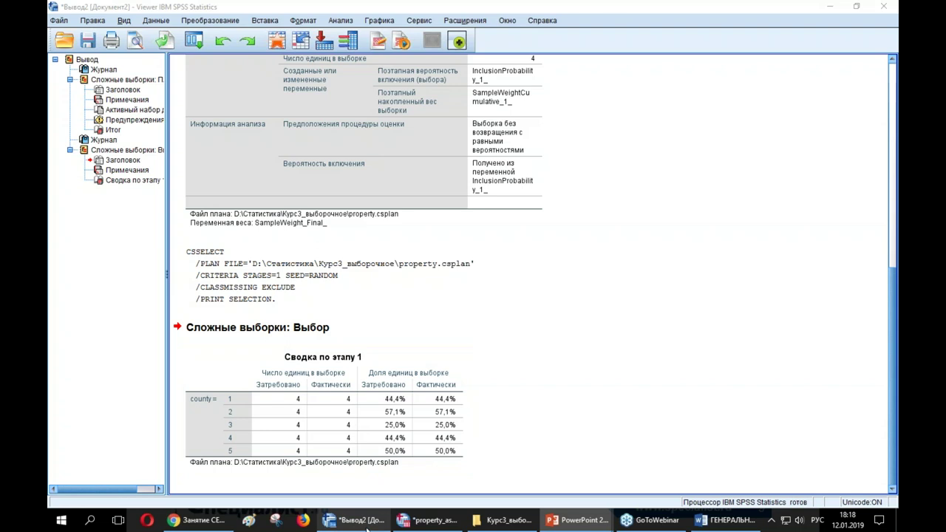
pyautogui.click(423, 521)
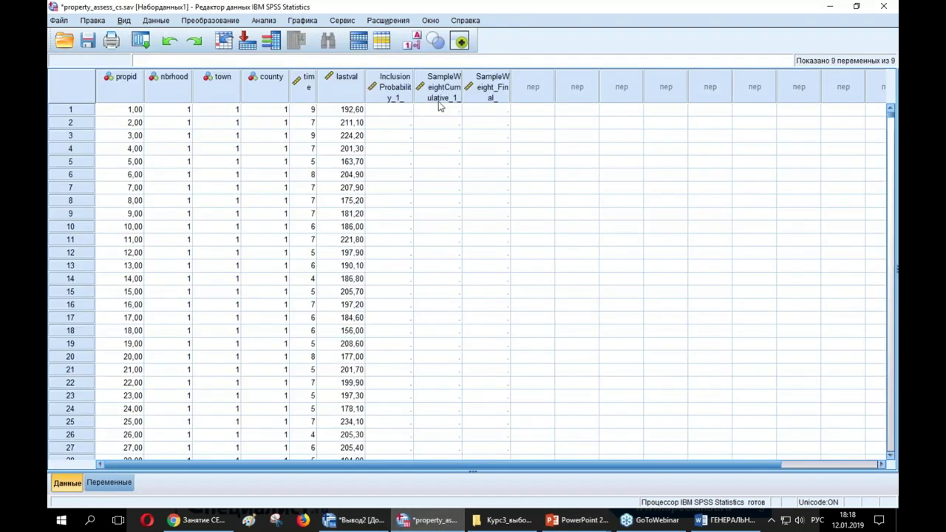
# Sort the cases in descending order by the stage 1 inclusion probability variable, InclusionProbability_1_
pyautogui.click(393, 96)
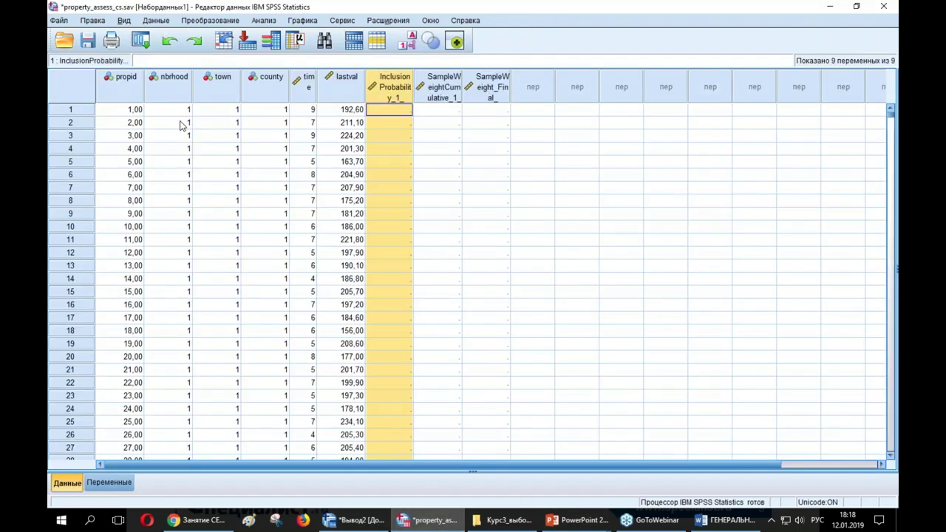
pyautogui.rightClick(395, 98)
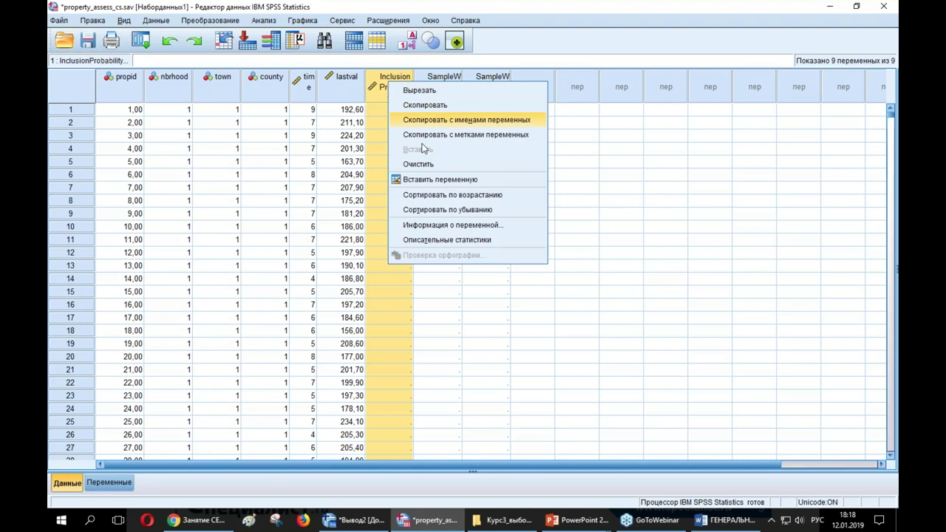
pyautogui.click(446, 210)
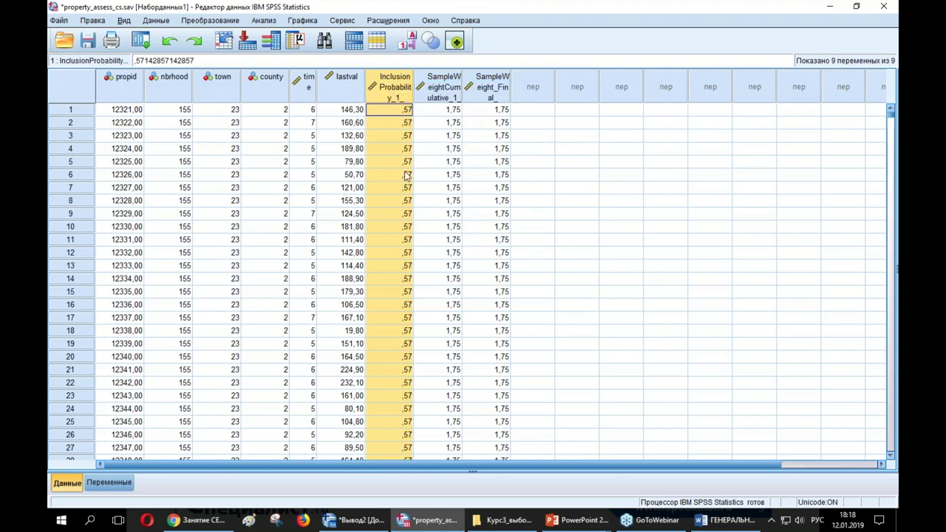
# Examine the inclusion probabilities and sample weights across counties and townships down to the unsampled cases that have no values
pyautogui.scroll(-12, 444, 243)
pyautogui.scroll(-20, 445, 244)
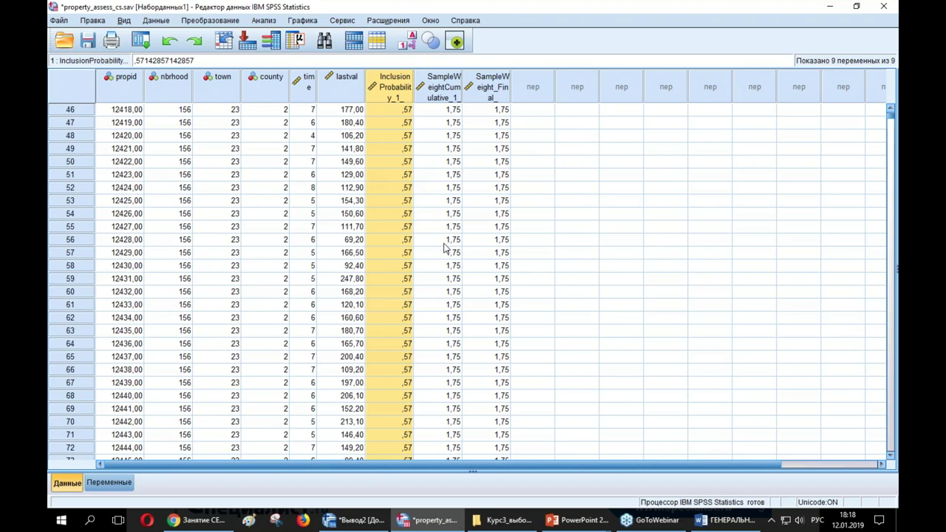
pyautogui.click(448, 241)
pyautogui.scroll(-15, 448, 249)
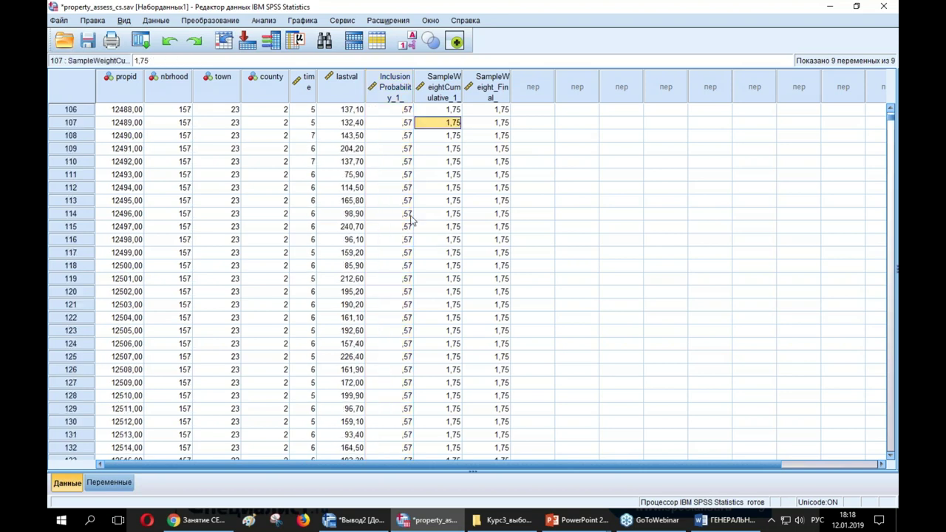
pyautogui.click(414, 216)
pyautogui.press('pagedown')
pyautogui.press('pagedown')
pyautogui.press('pagedown')
pyautogui.press('pagedown')
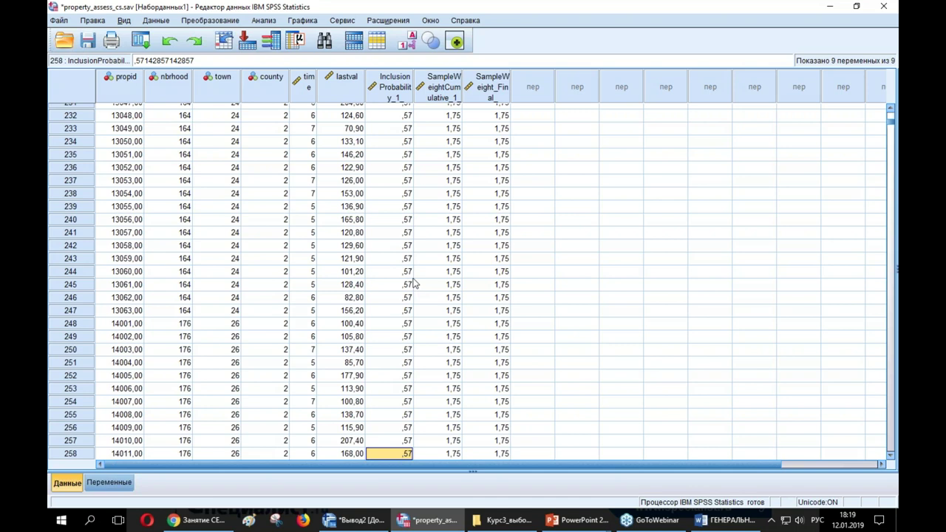
pyautogui.press('pagedown')
pyautogui.press('pagedown')
pyautogui.press('pagedown')
pyautogui.press('pagedown')
pyautogui.press('pagedown')
pyautogui.press('pagedown')
pyautogui.press('pagedown')
pyautogui.press('pagedown')
pyautogui.press('pagedown')
pyautogui.press('pagedown')
pyautogui.press('pagedown')
pyautogui.press('pagedown')
pyautogui.press('pagedown')
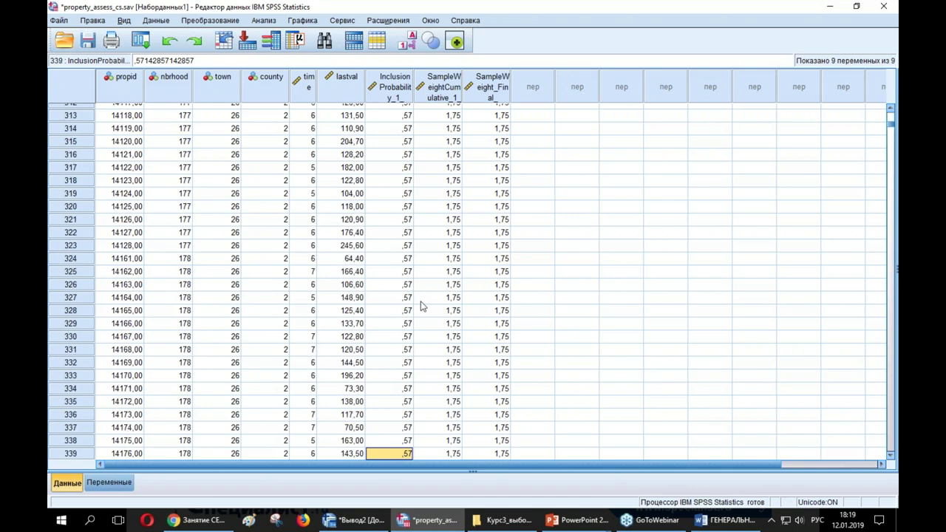
pyautogui.press('pagedown')
pyautogui.press('pagedown')
pyautogui.press('pagedown')
pyautogui.press('pagedown')
pyautogui.press('pagedown')
pyautogui.press('pagedown')
pyautogui.press('pagedown')
pyautogui.press('pagedown')
pyautogui.press('pagedown')
pyautogui.press('pagedown')
pyautogui.press('pagedown')
pyautogui.press('pagedown')
pyautogui.press('pagedown')
pyautogui.press('pagedown')
pyautogui.press('pagedown')
pyautogui.press('pagedown')
pyautogui.press('pagedown')
pyautogui.press('pagedown')
pyautogui.press('pagedown')
pyautogui.press('pagedown')
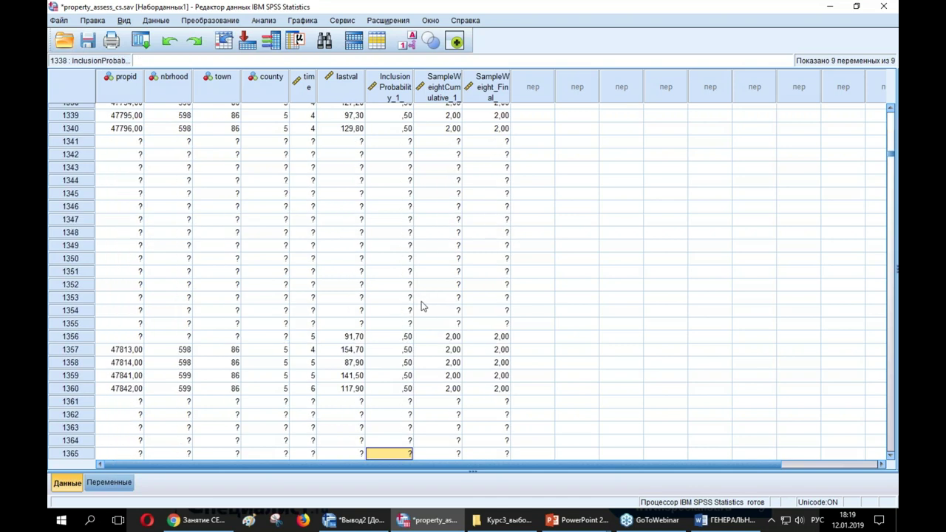
pyautogui.press('pagedown')
pyautogui.press('pagedown')
pyautogui.press('pagedown')
pyautogui.press('pagedown')
pyautogui.press('pagedown')
pyautogui.press('pagedown')
pyautogui.press('pagedown')
pyautogui.press('pagedown')
pyautogui.press('pagedown')
pyautogui.press('pagedown')
pyautogui.press('pagedown')
pyautogui.press('pagedown')
pyautogui.press('pagedown')
pyautogui.press('pagedown')
pyautogui.press('pagedown')
pyautogui.press('pagedown')
pyautogui.press('pagedown')
pyautogui.press('pagedown')
pyautogui.press('pagedown')
pyautogui.press('pagedown')
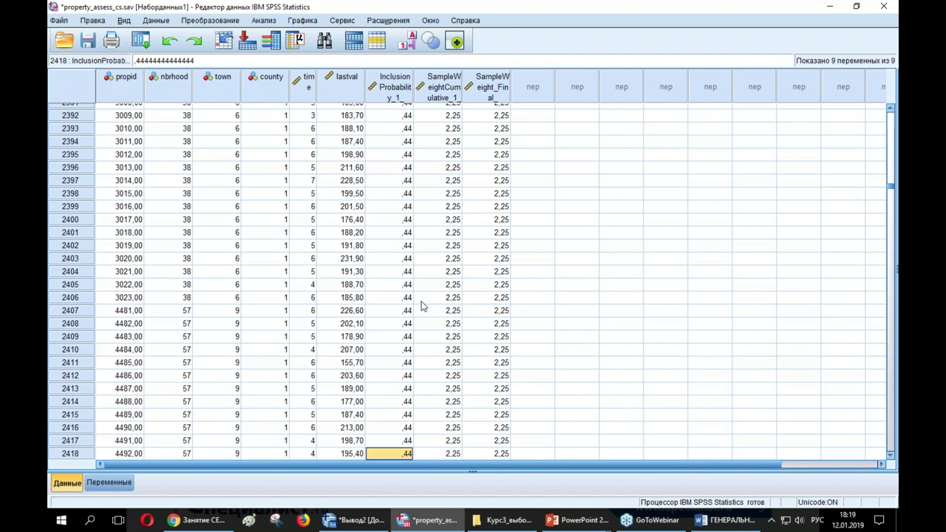
pyautogui.press('pagedown')
pyautogui.press('pagedown')
pyautogui.press('pagedown')
pyautogui.press('pagedown')
pyautogui.press('pagedown')
pyautogui.press('pagedown')
pyautogui.press('pagedown')
pyautogui.press('pagedown')
pyautogui.press('pagedown')
pyautogui.press('pagedown')
pyautogui.press('pagedown')
pyautogui.press('pagedown')
pyautogui.press('pagedown')
pyautogui.press('pagedown')
pyautogui.press('pagedown')
pyautogui.press('pagedown')
pyautogui.press('pagedown')
pyautogui.press('pagedown')
pyautogui.press('pagedown')
pyautogui.press('pagedown')
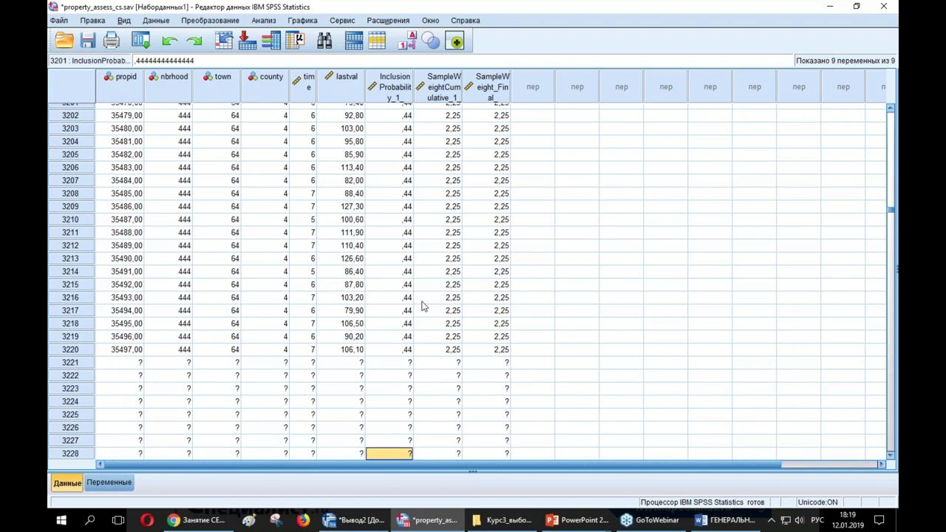
pyautogui.press('pagedown')
pyautogui.press('pagedown')
pyautogui.press('pagedown')
pyautogui.press('pagedown')
pyautogui.press('pagedown')
pyautogui.press('pagedown')
pyautogui.press('pagedown')
pyautogui.press('pagedown')
pyautogui.press('pagedown')
pyautogui.press('pagedown')
pyautogui.press('pagedown')
pyautogui.press('pagedown')
pyautogui.press('pagedown')
pyautogui.press('pagedown')
pyautogui.press('pagedown')
pyautogui.press('pagedown')
pyautogui.press('pagedown')
pyautogui.press('pagedown')
pyautogui.press('pagedown')
pyautogui.press('pagedown')
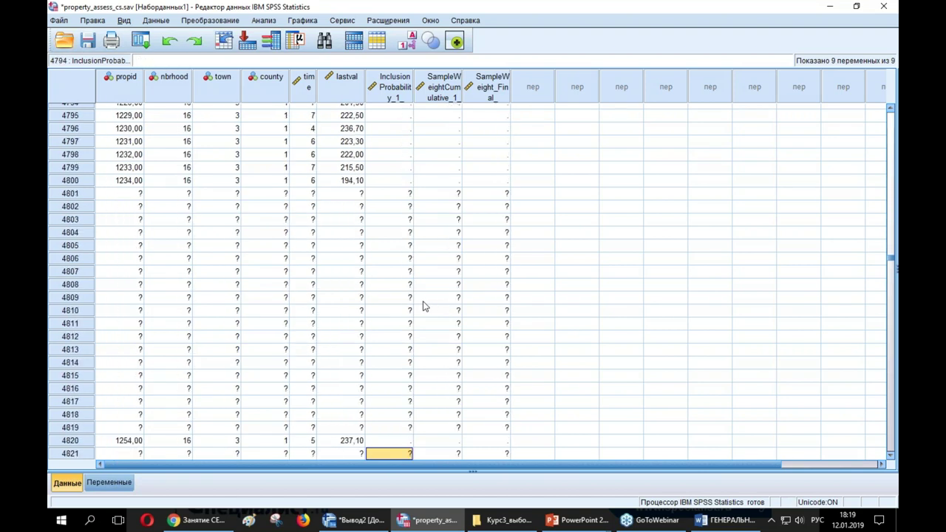
pyautogui.scroll(20, 426, 296)
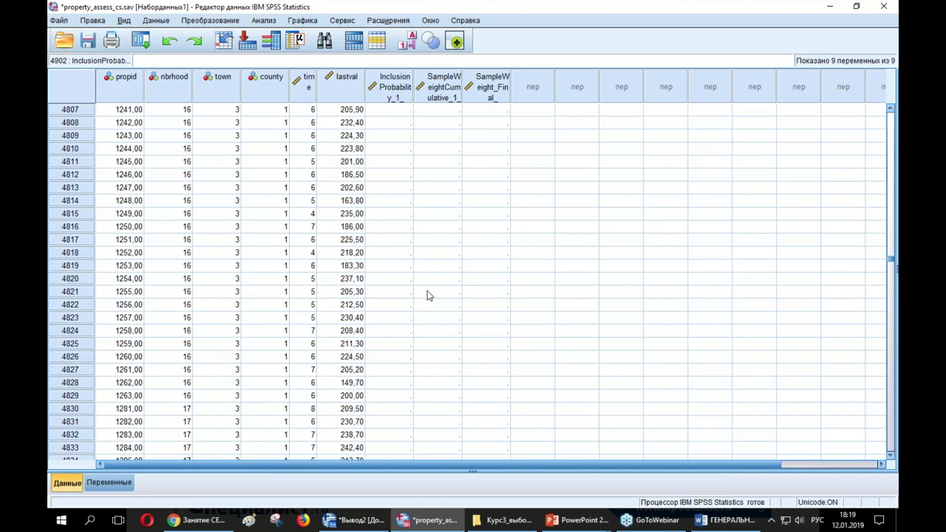
pyautogui.scroll(20, 433, 297)
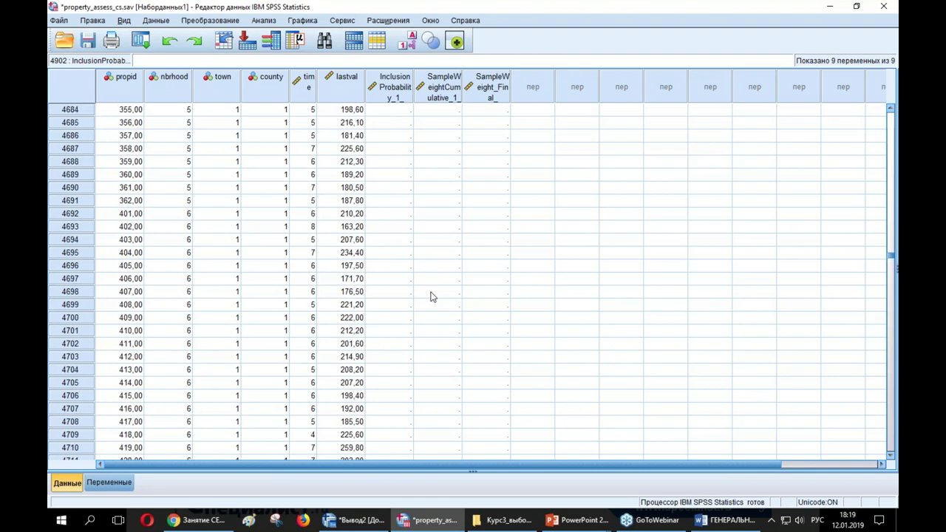
pyautogui.scroll(20, 432, 294)
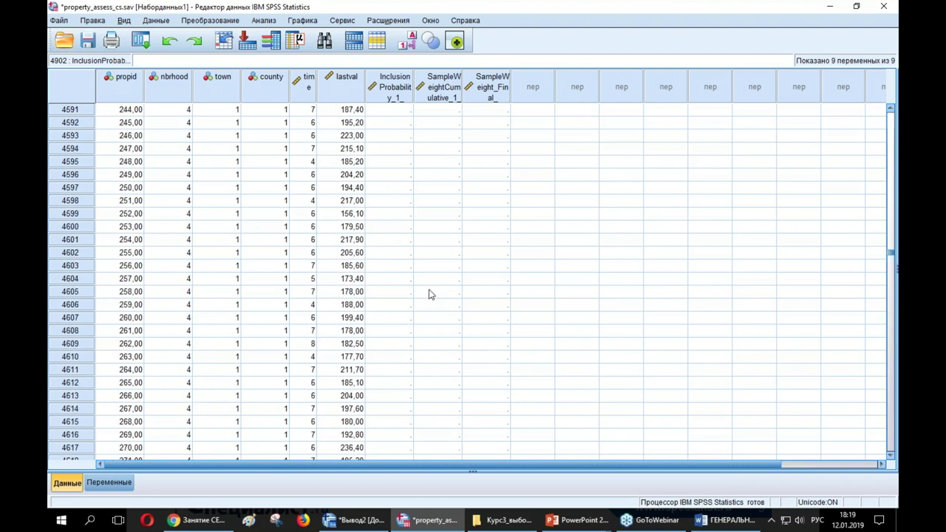
# Minimize the data editor, switch to the PowerPoint slide show, and advance to the slide listing the course outcomes
pyautogui.click(831, 6)
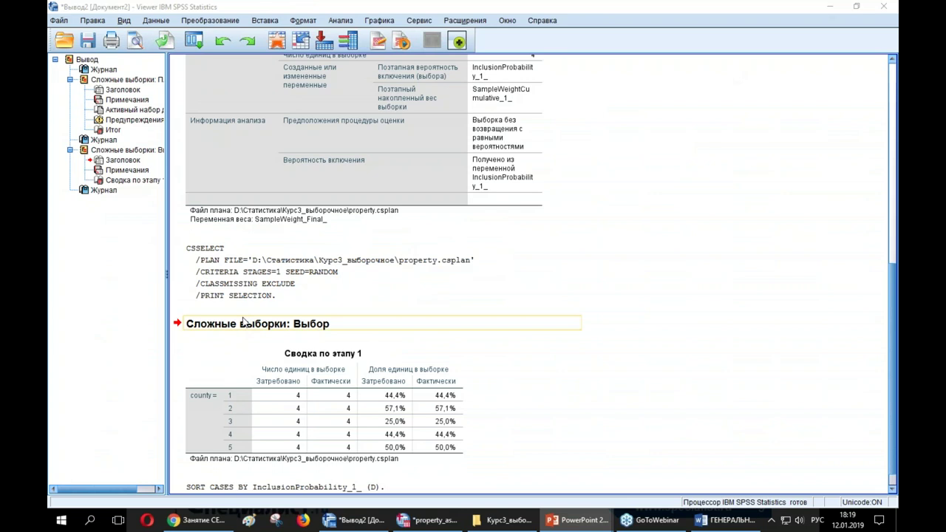
pyautogui.hotkey('alt', 'Tab')
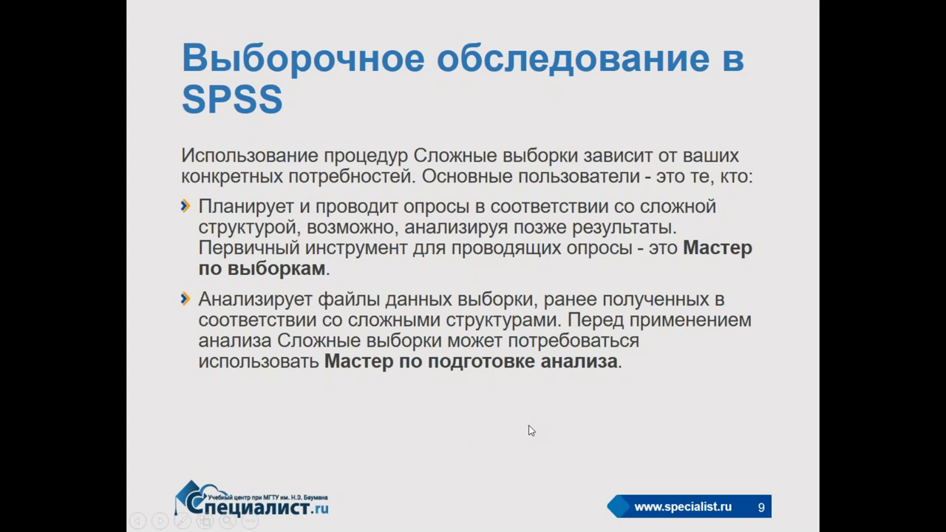
pyautogui.press('Right')
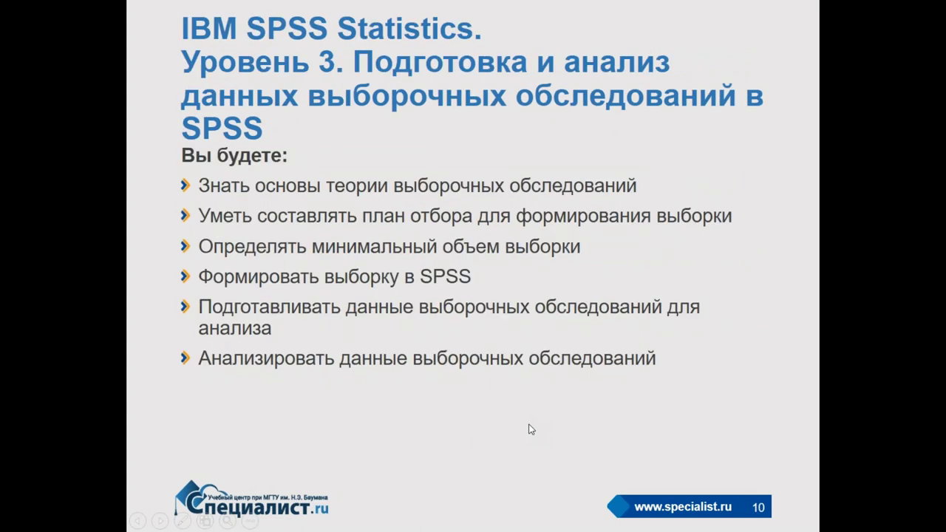